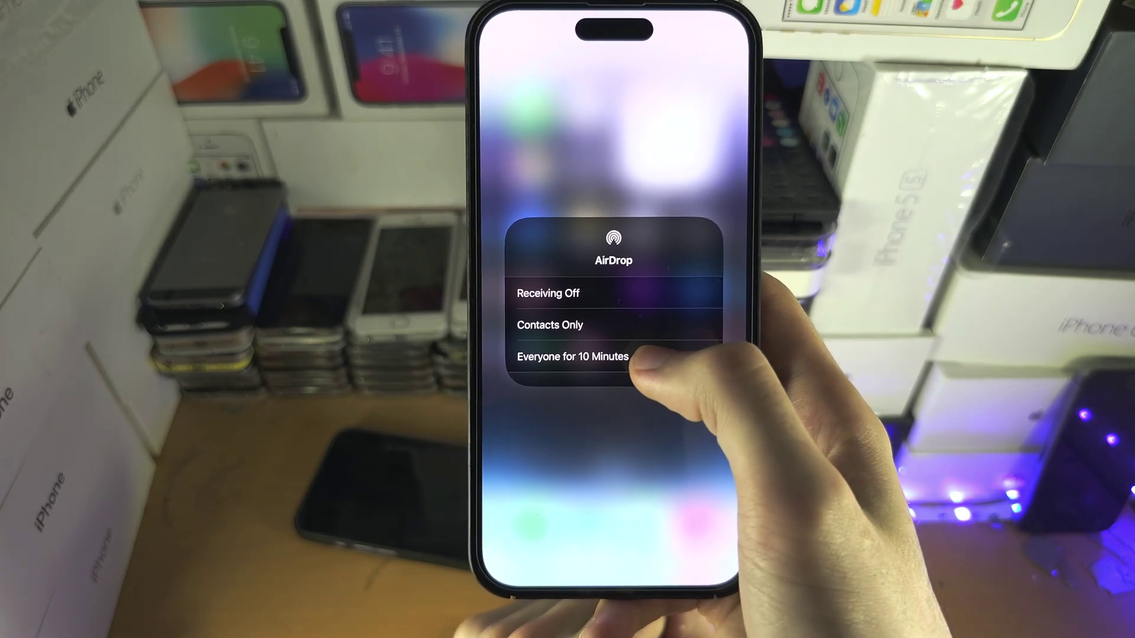
# Step: On the iPhone, set AirDrop receiving to 'Everyone for 10 Minutes'
pyautogui.click(630, 355)
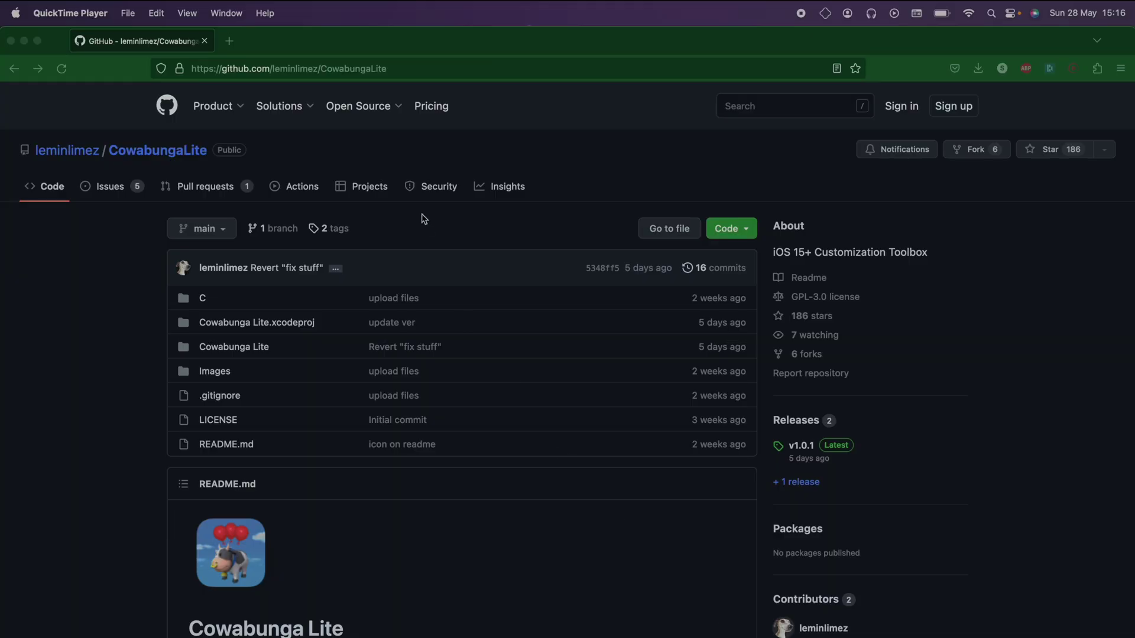
# Step: In Firefox, go to the CowabungaLite v1.0.1 release page from the repository's Releases section
pyautogui.click(390, 68)
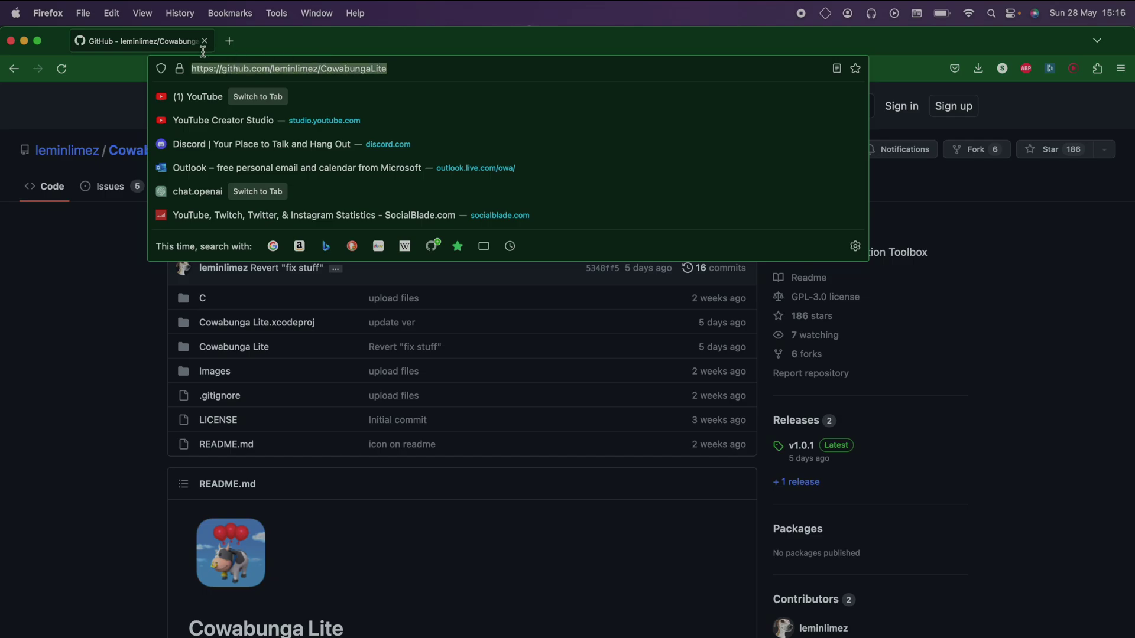
pyautogui.click(633, 543)
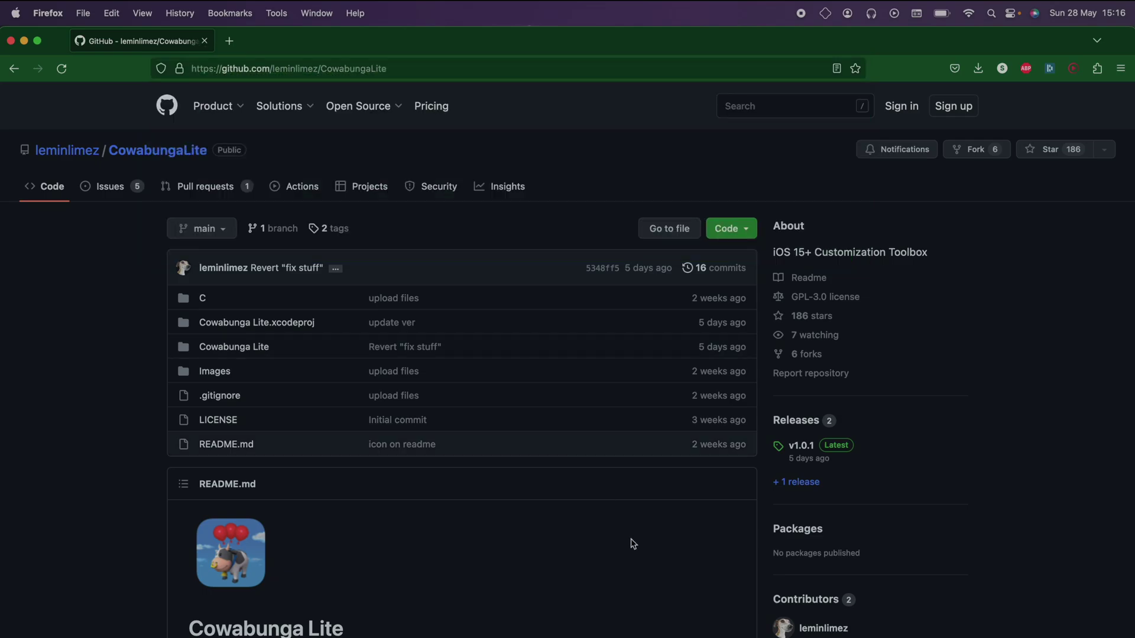
pyautogui.click(809, 452)
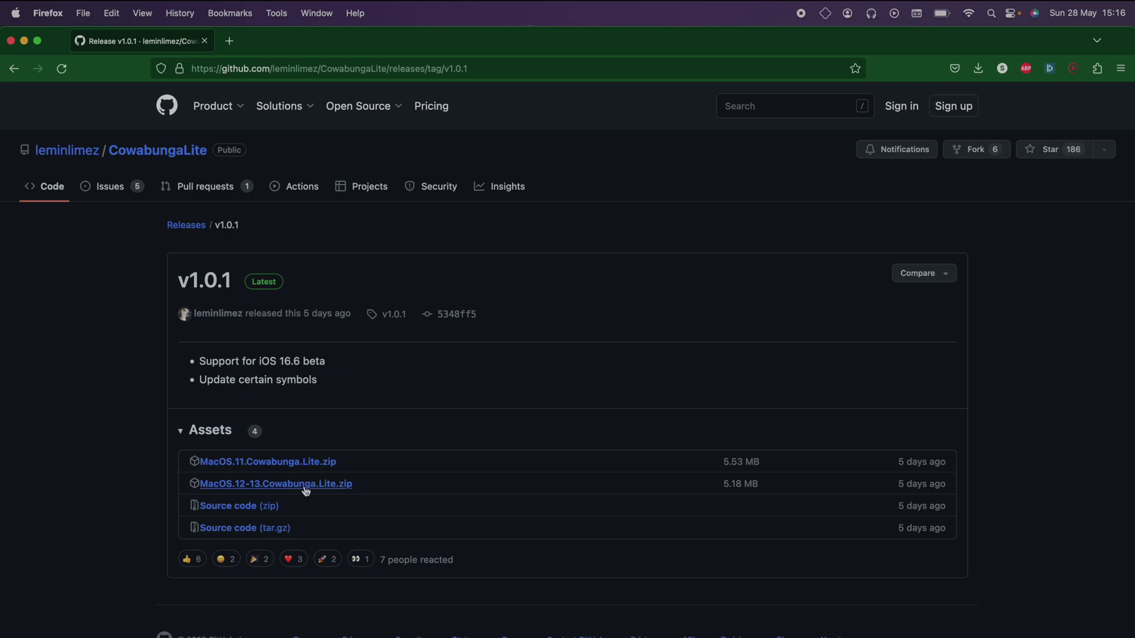
# Step: Download MacOS.12-13.Cowabunga.Lite.zip and extract it into Downloads
pyautogui.click(274, 484)
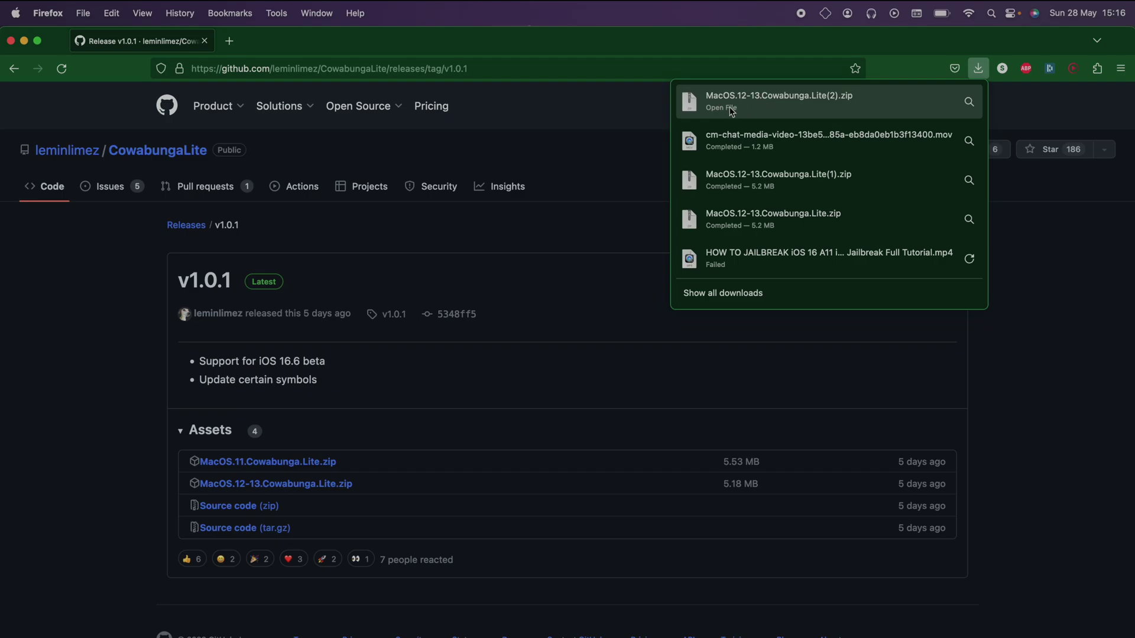
pyautogui.click(742, 109)
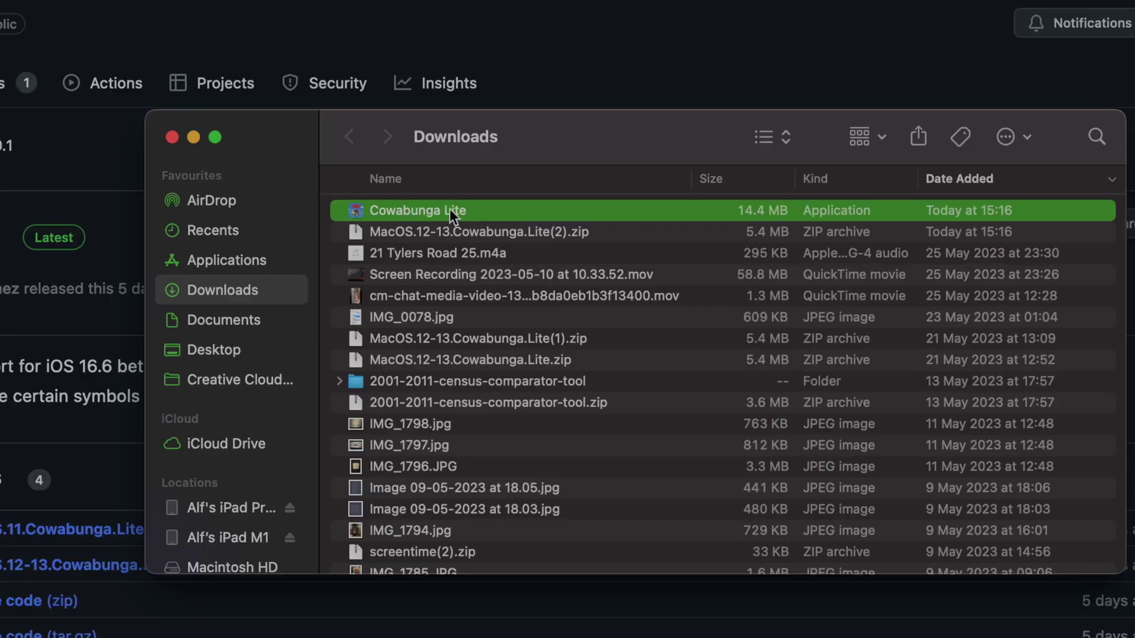
# Step: Move Cowabunga Lite into Applications, replacing the older copy
pyautogui.moveTo(450, 210); pyautogui.dragTo(274, 259)
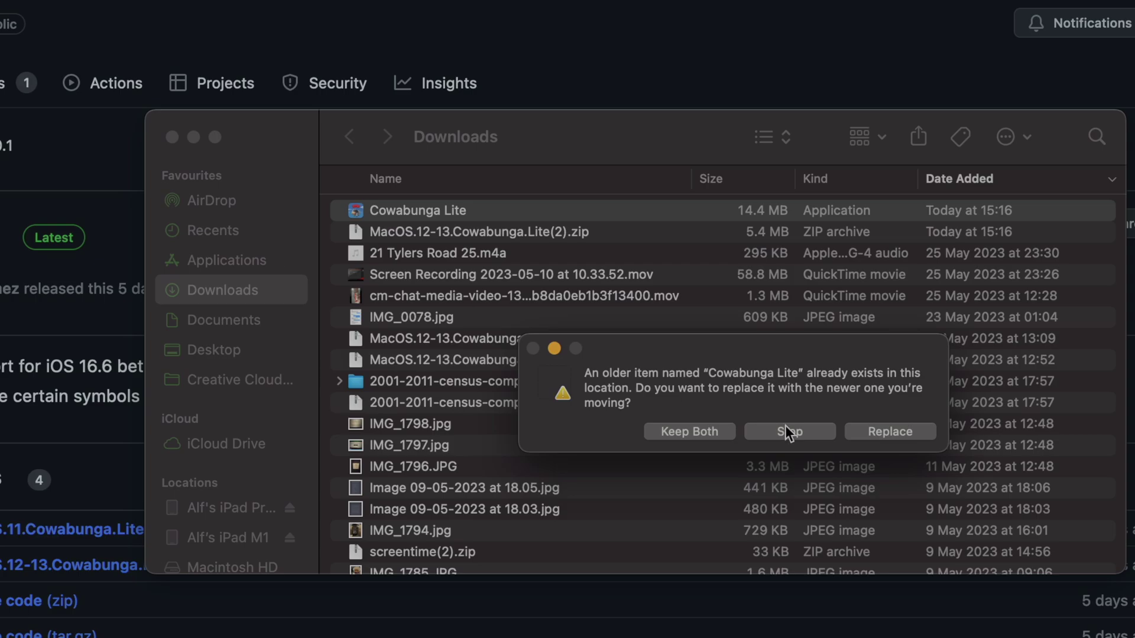
pyautogui.click(890, 431)
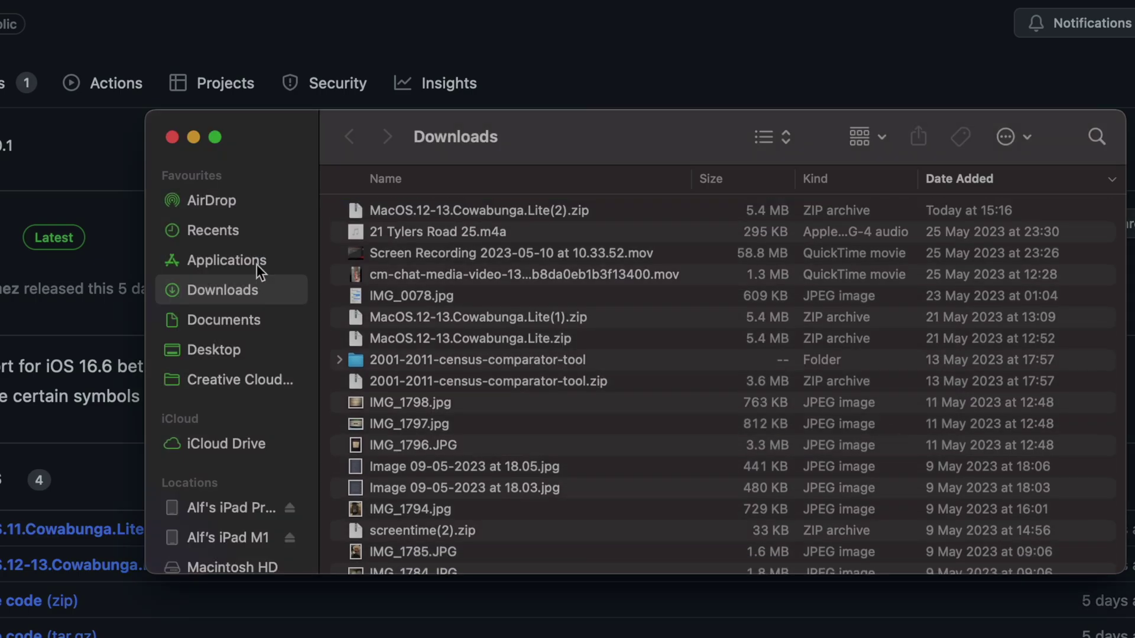
pyautogui.click(256, 262)
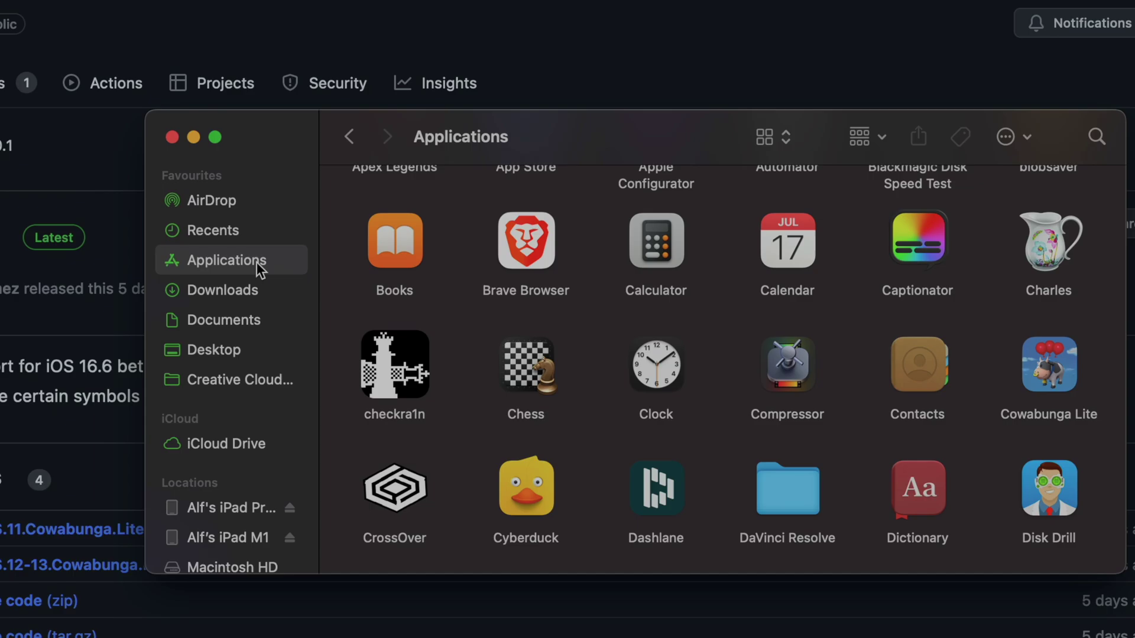
# Step: Launch Cowabunga Lite from Applications via right-click Open, bypassing the unverified-developer warning
pyautogui.click(1039, 373)
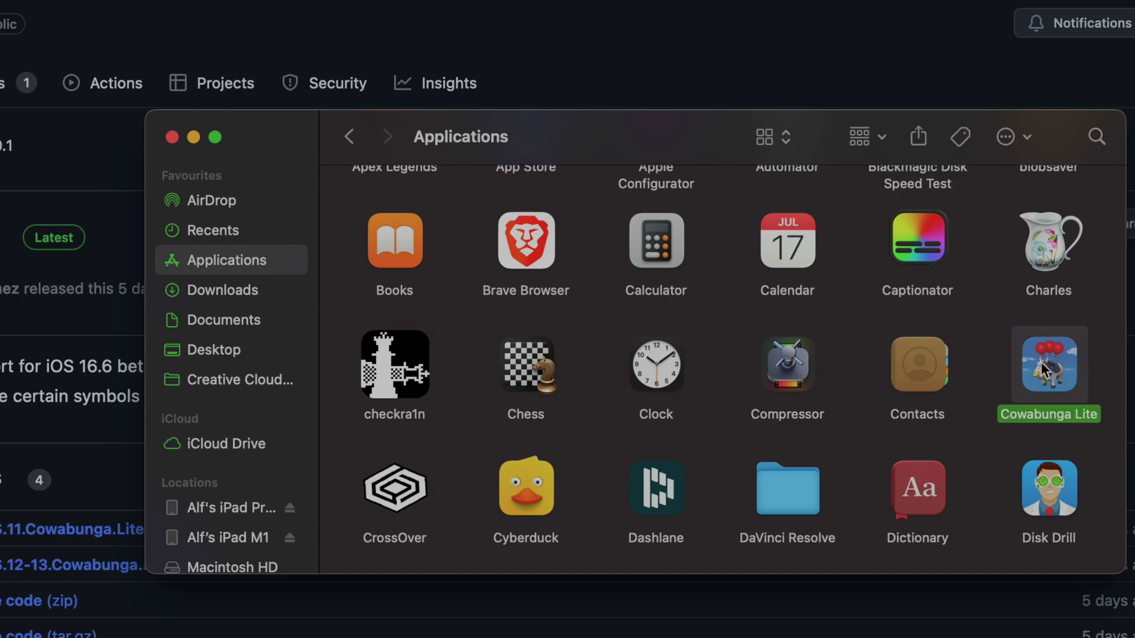
pyautogui.rightClick(1042, 364)
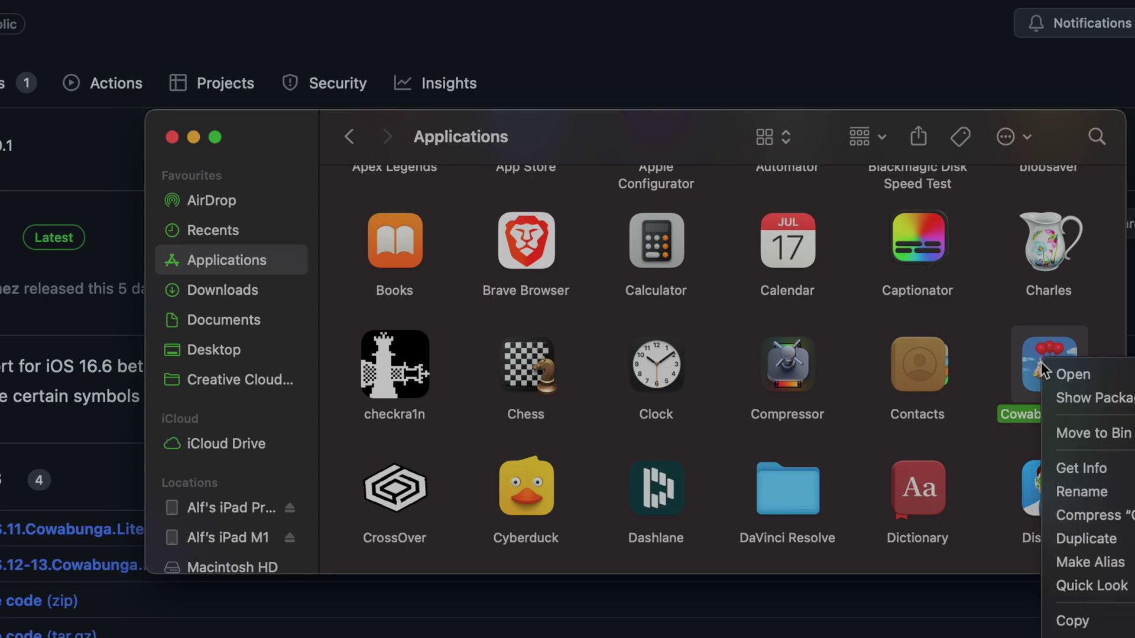
pyautogui.click(1055, 376)
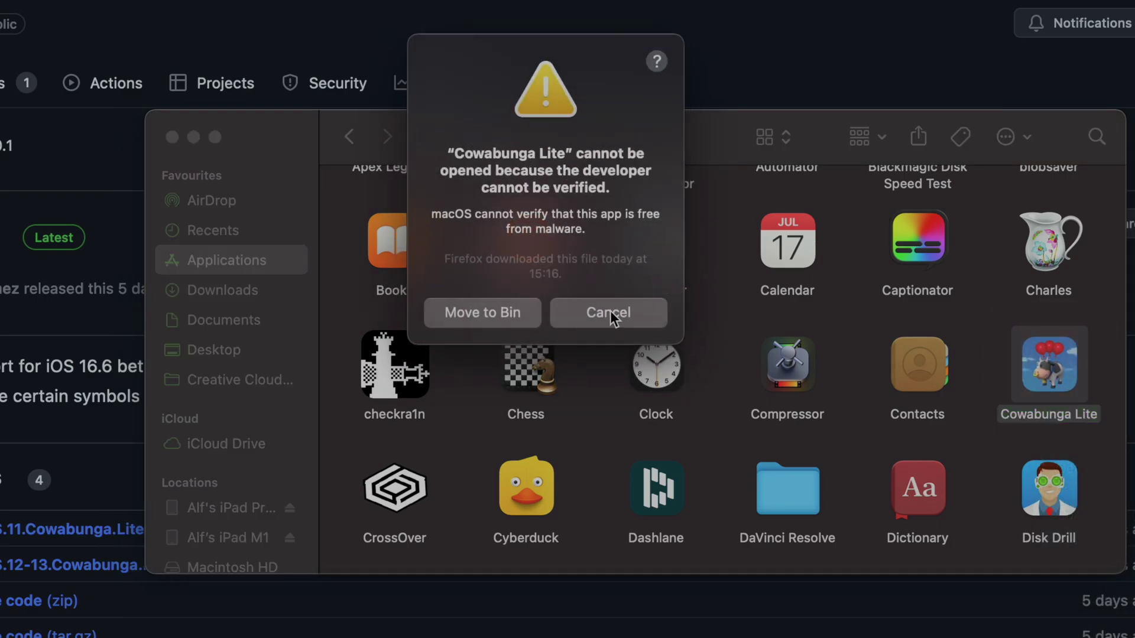
pyautogui.click(571, 320)
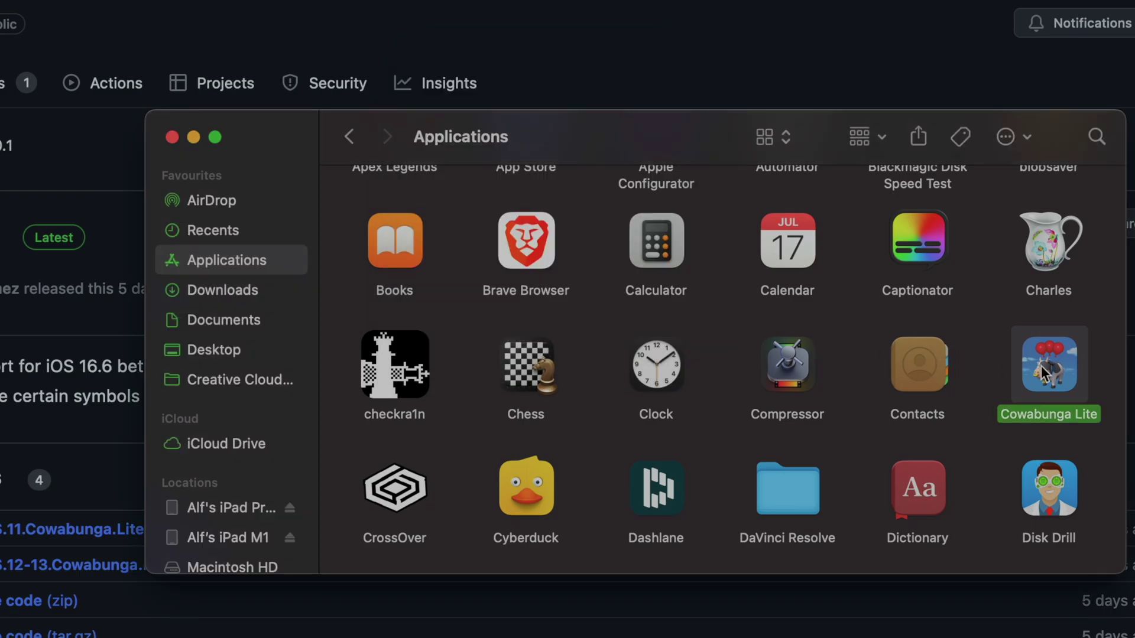
pyautogui.rightClick(1042, 373)
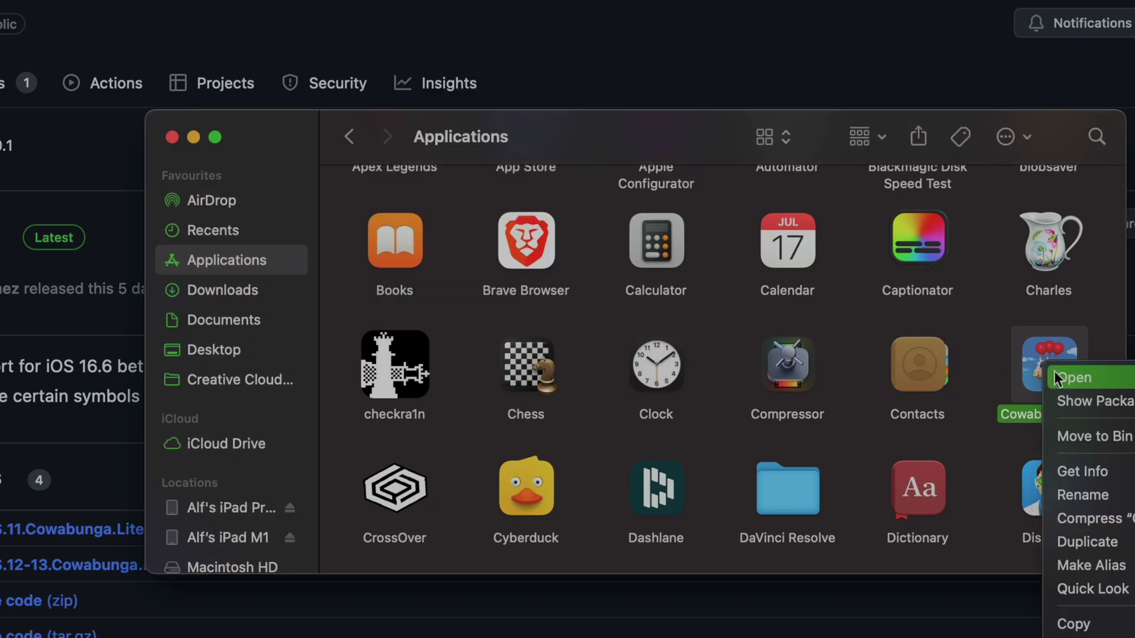
pyautogui.click(1056, 379)
pyautogui.click(584, 314)
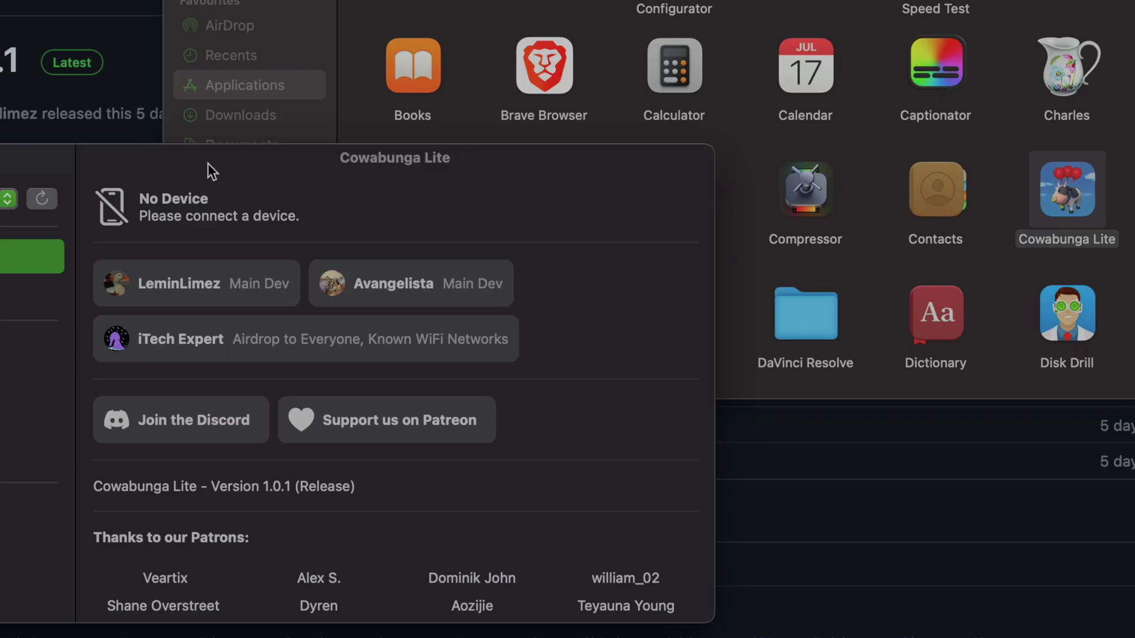
# Step: Reposition the Cowabunga Lite window up and to the right
pyautogui.moveTo(189, 338); pyautogui.dragTo(516, 302)
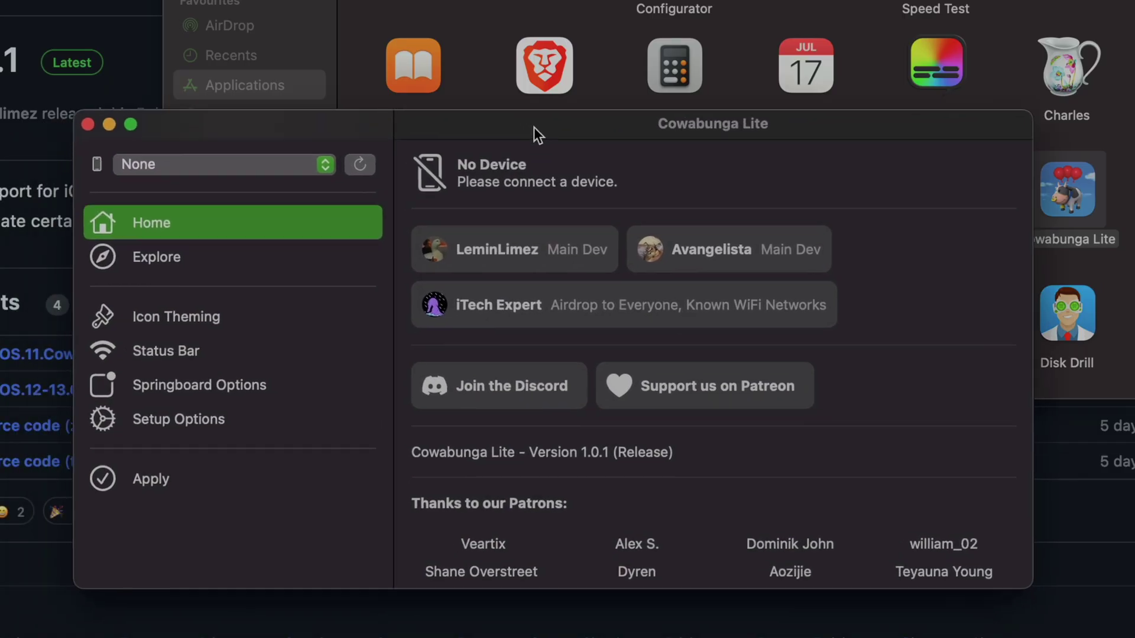
pyautogui.moveTo(534, 126); pyautogui.dragTo(582, 88)
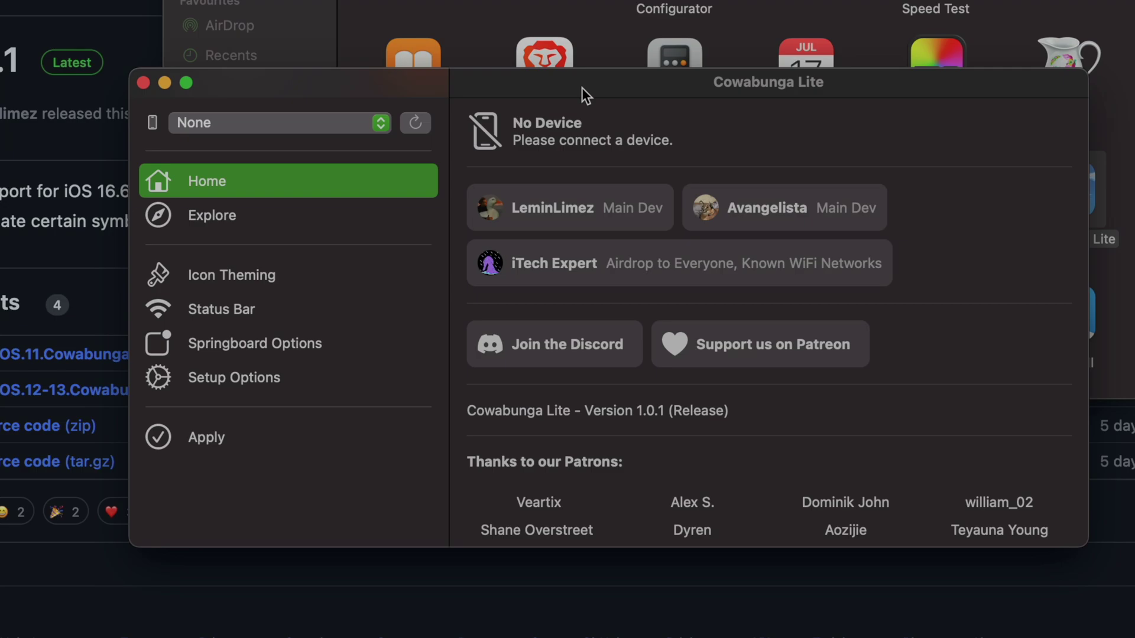
# Step: Select the iOS 16.4.1 iPhone, then enable Springboard Options with Set Airdrop to Everyone on
pyautogui.click(422, 126)
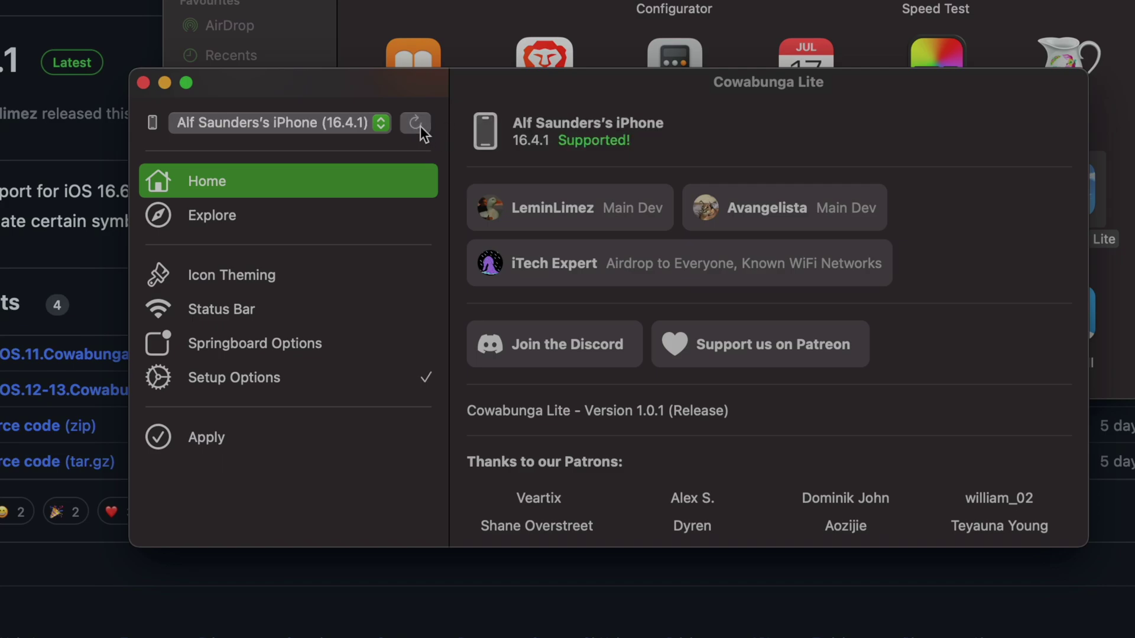
pyautogui.click(413, 132)
pyautogui.click(221, 343)
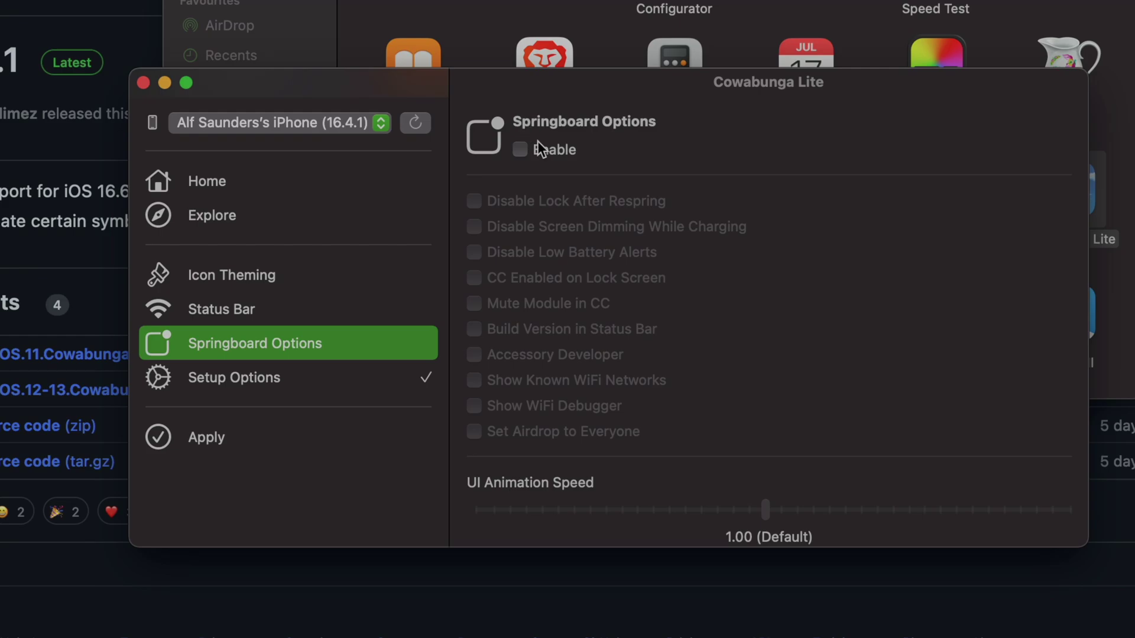
pyautogui.click(524, 149)
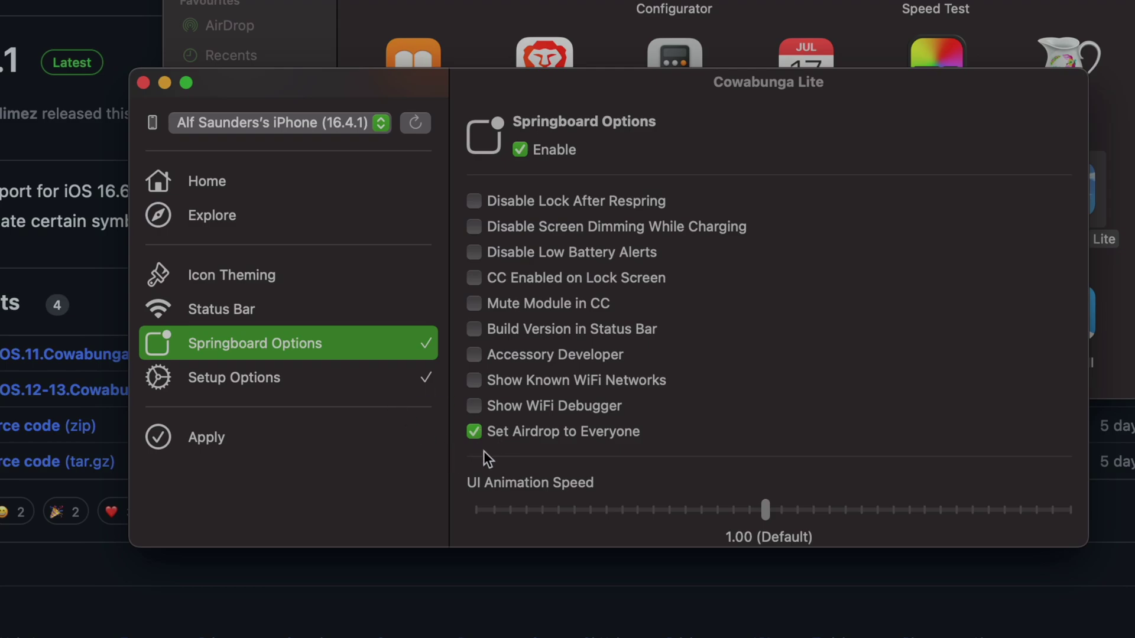
pyautogui.scroll(-3, 483, 452)
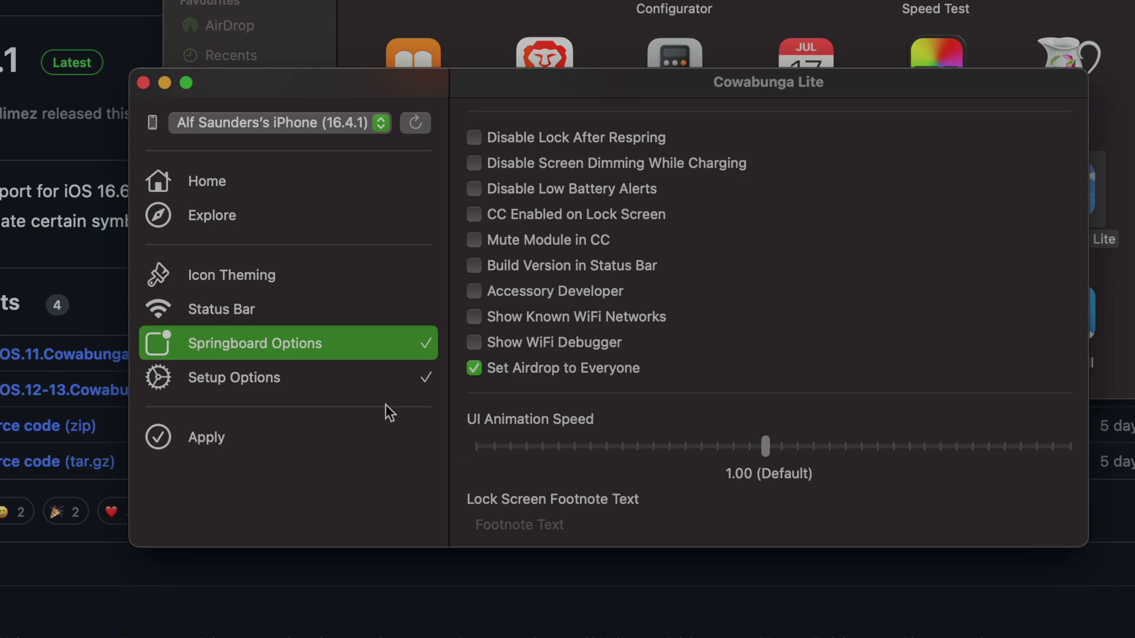
# Step: Check Skip Setup in Setup Options, recheck Springboard Options, then go to the Apply page
pyautogui.click(248, 379)
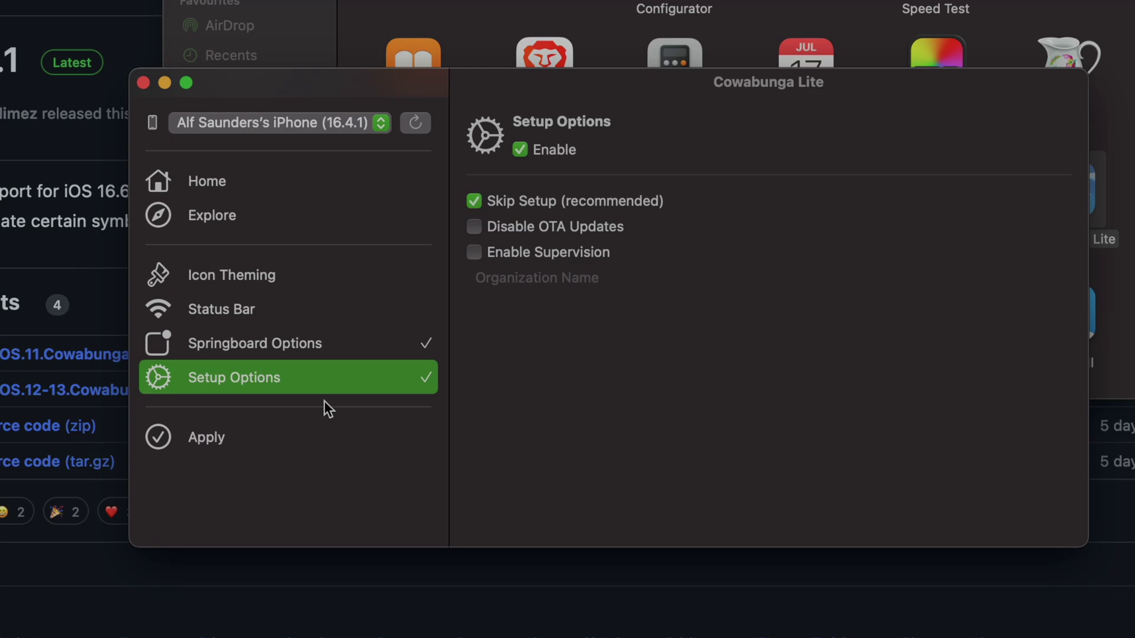
pyautogui.click(295, 347)
pyautogui.scroll(-2, 503, 366)
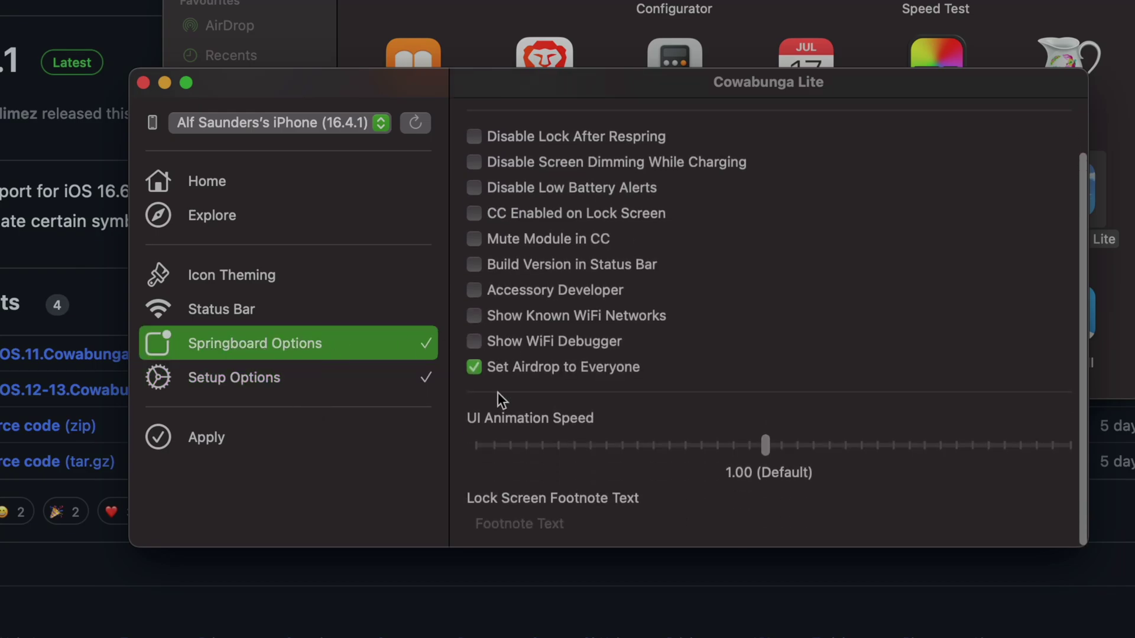
pyautogui.scroll(2, 609, 272)
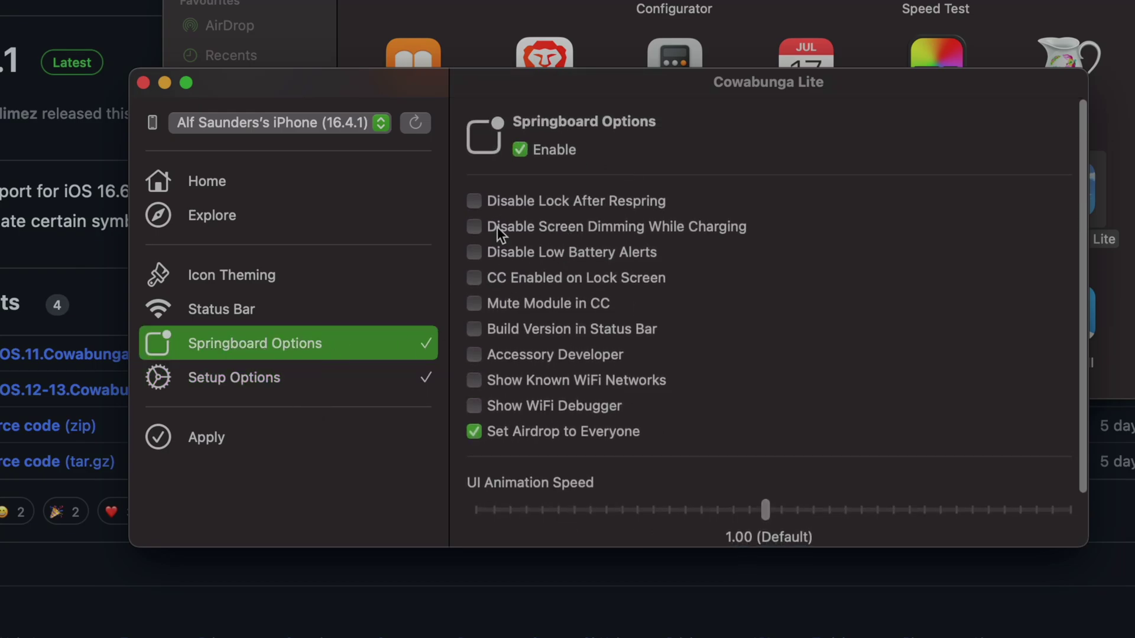
pyautogui.click(176, 442)
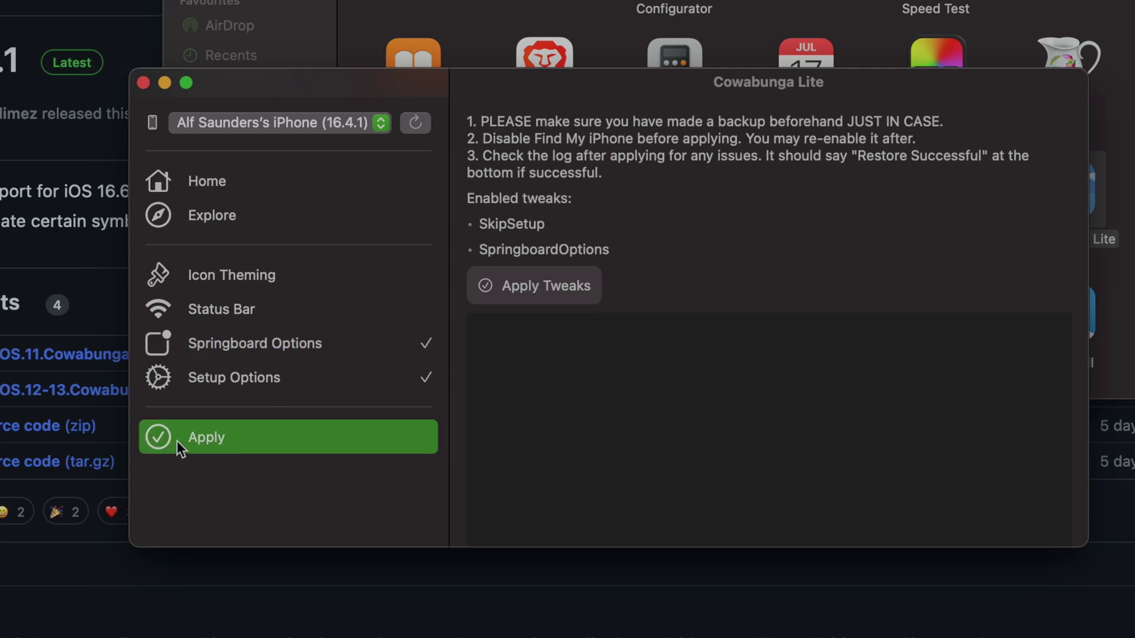
# Step: Apply SkipSetup and SpringboardOptions tweaks and review the log's Error Code 211 about Find My iPhone
pyautogui.click(510, 293)
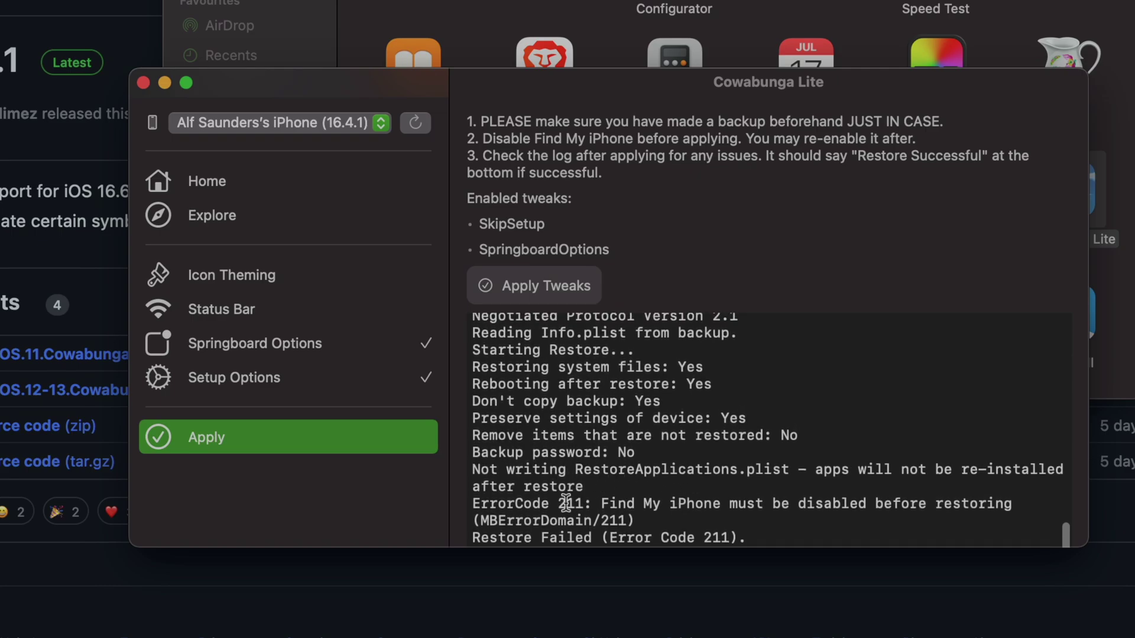
pyautogui.moveTo(540, 503); pyautogui.dragTo(458, 500)
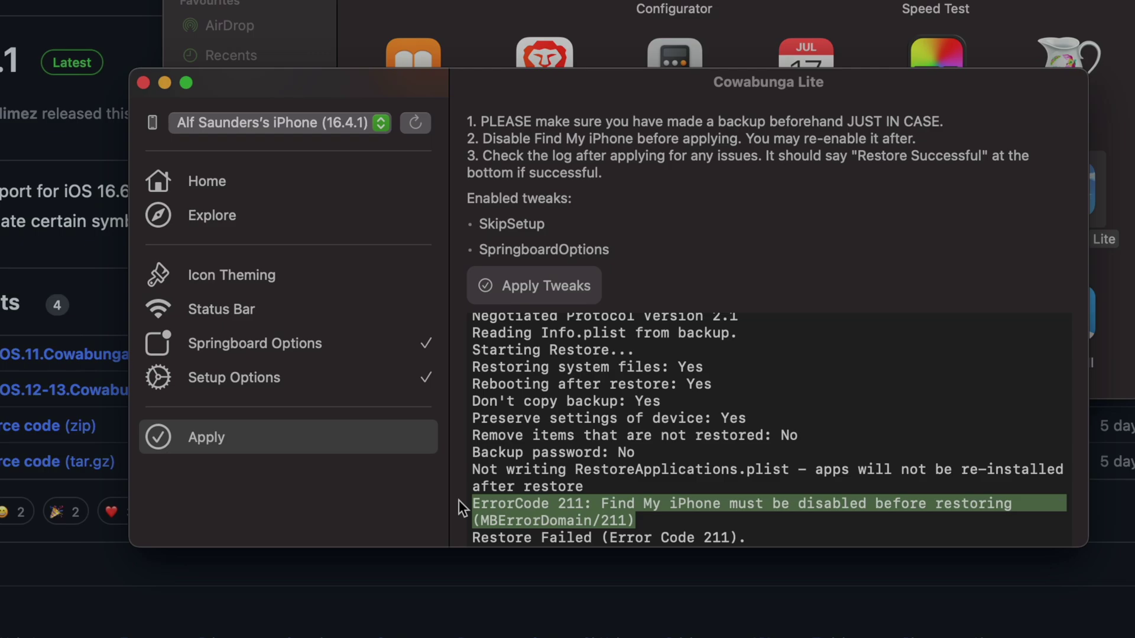
pyautogui.click(306, 438)
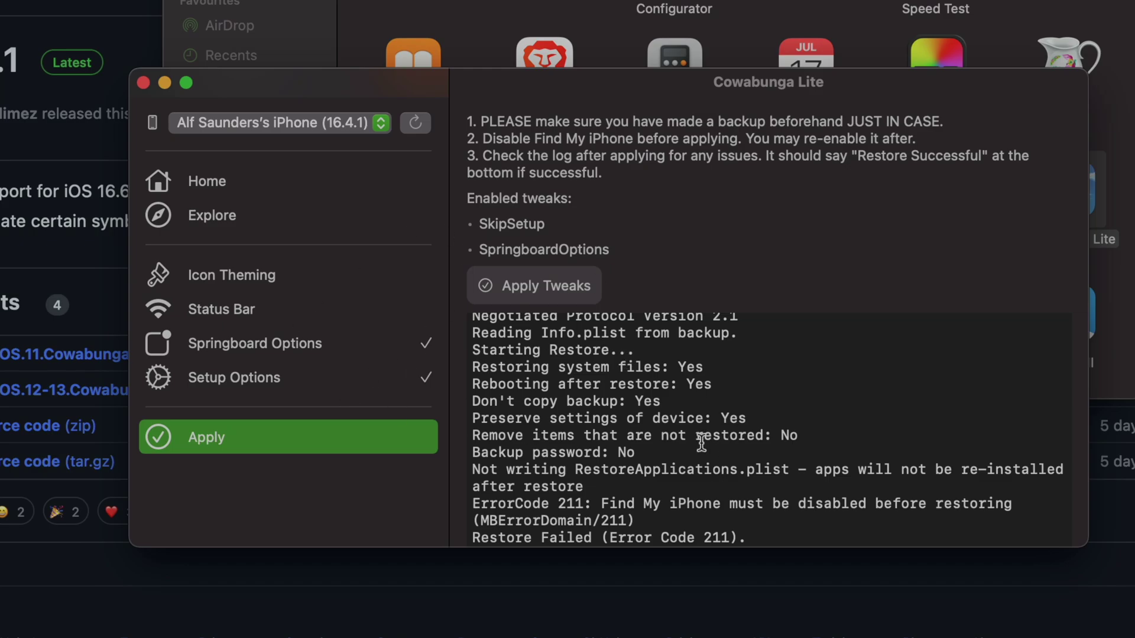
pyautogui.scroll(2, 701, 443)
pyautogui.scroll(10, 701, 443)
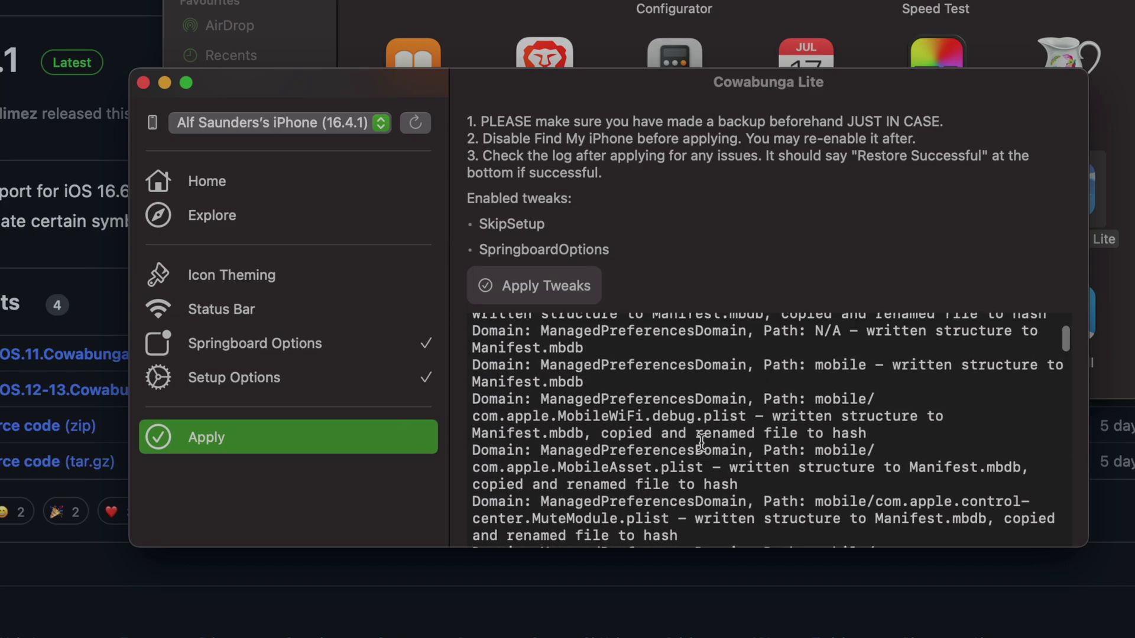